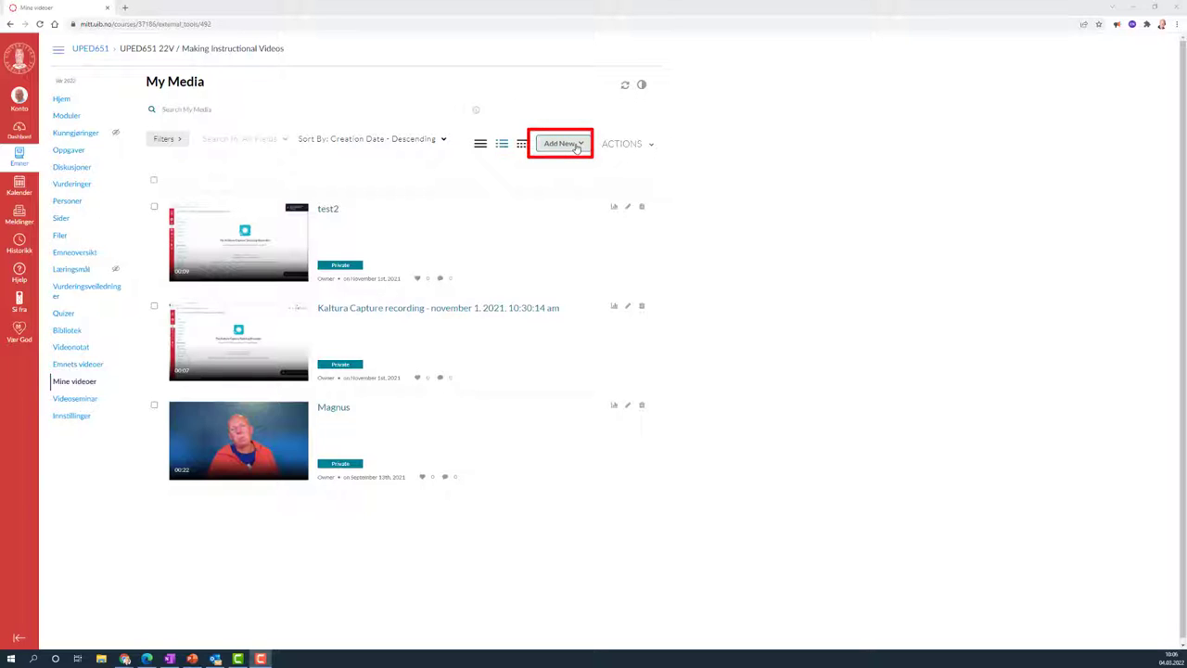
Step: Start a new Express Capture recording from My Media and allow the site to use the microphone and camera
click(576, 147)
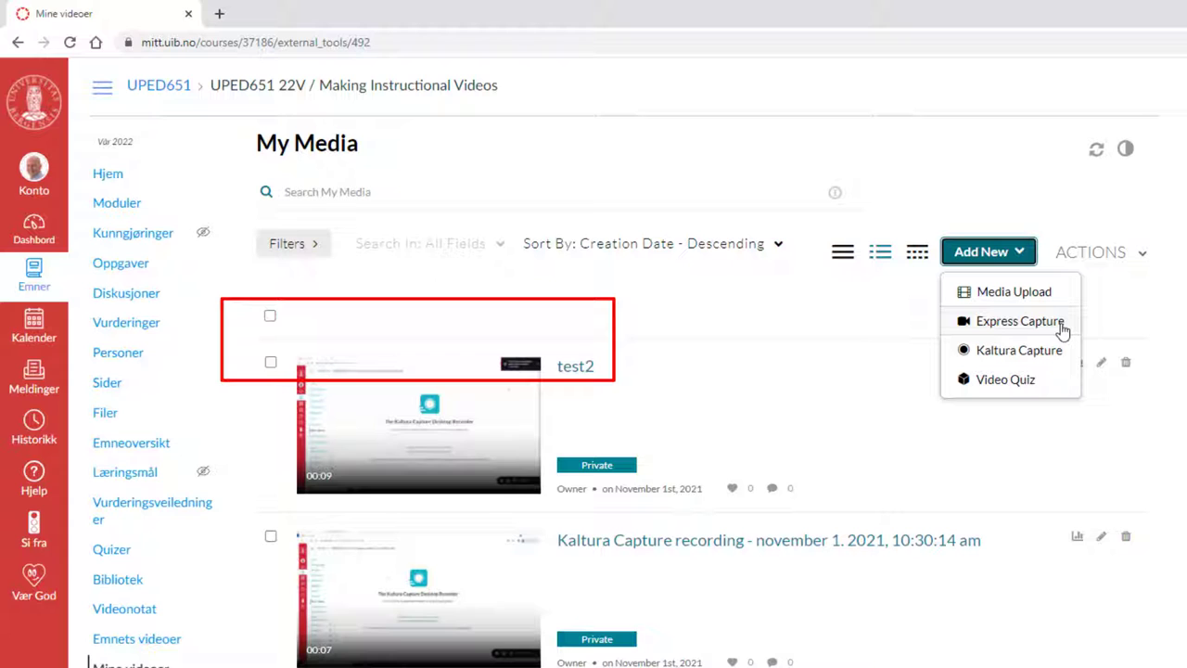
click(1060, 325)
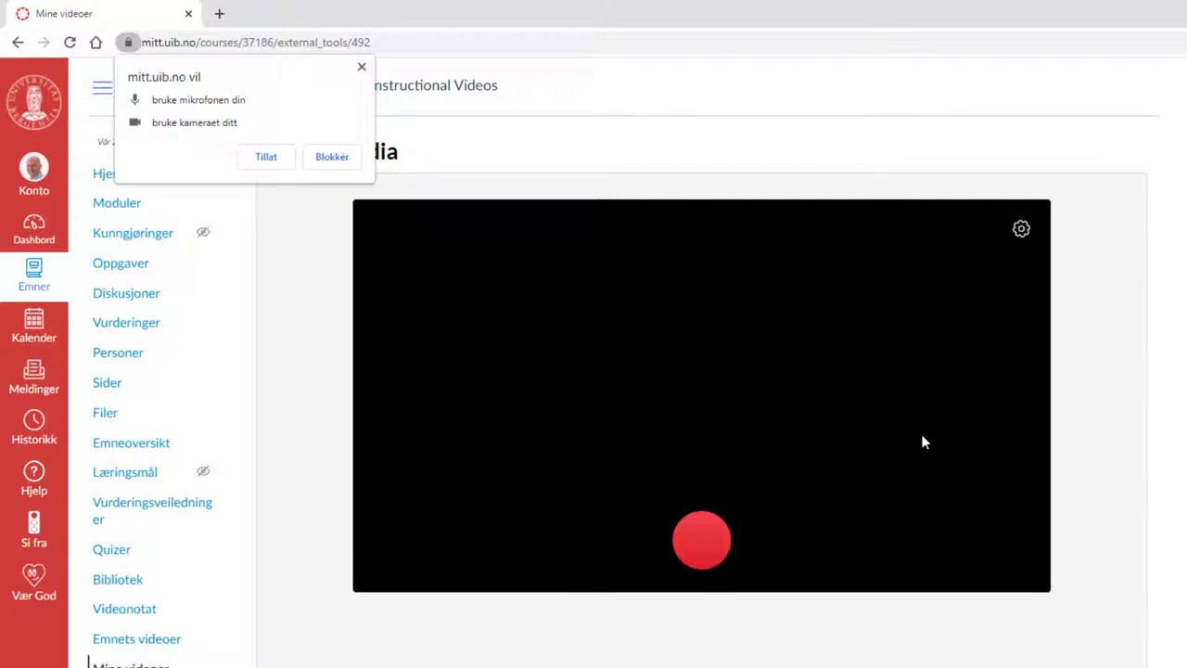
click(274, 160)
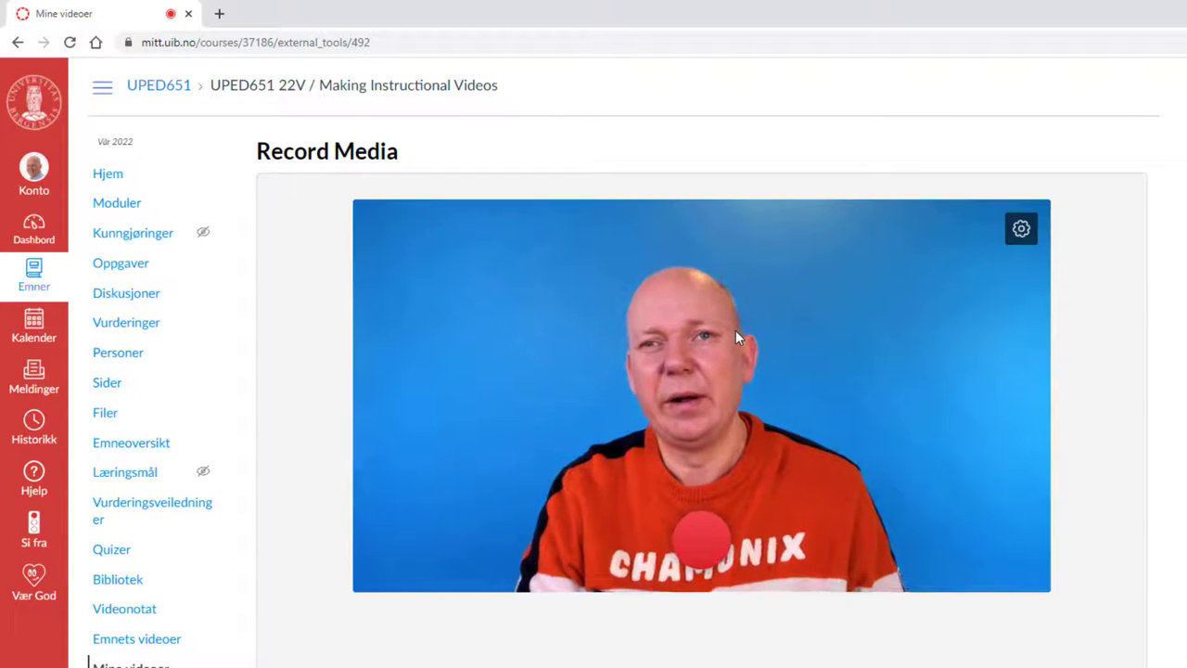
Step: Record a short webcam clip of about 4 seconds and accept it for upload
click(711, 552)
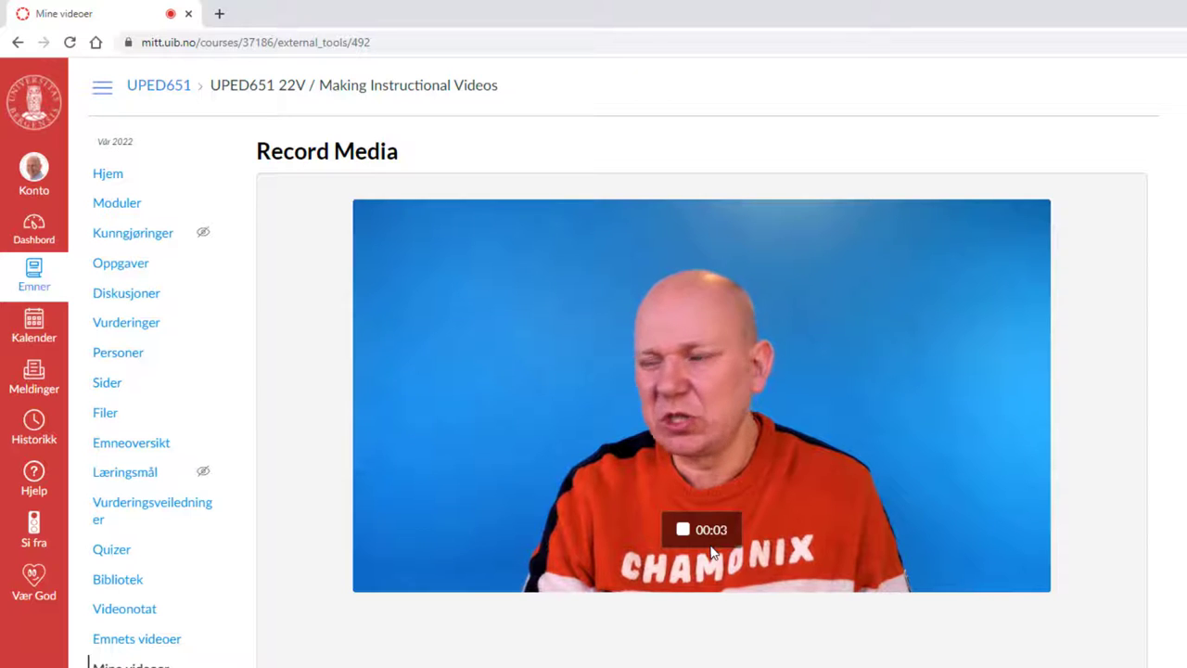
click(703, 537)
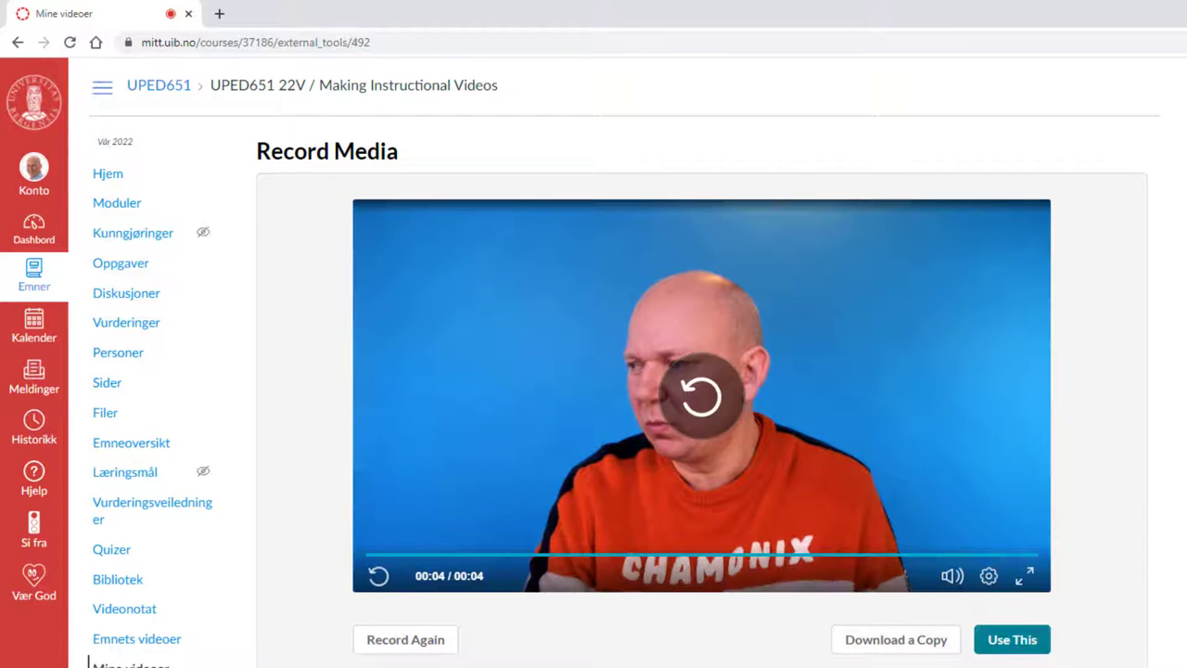
click(1014, 640)
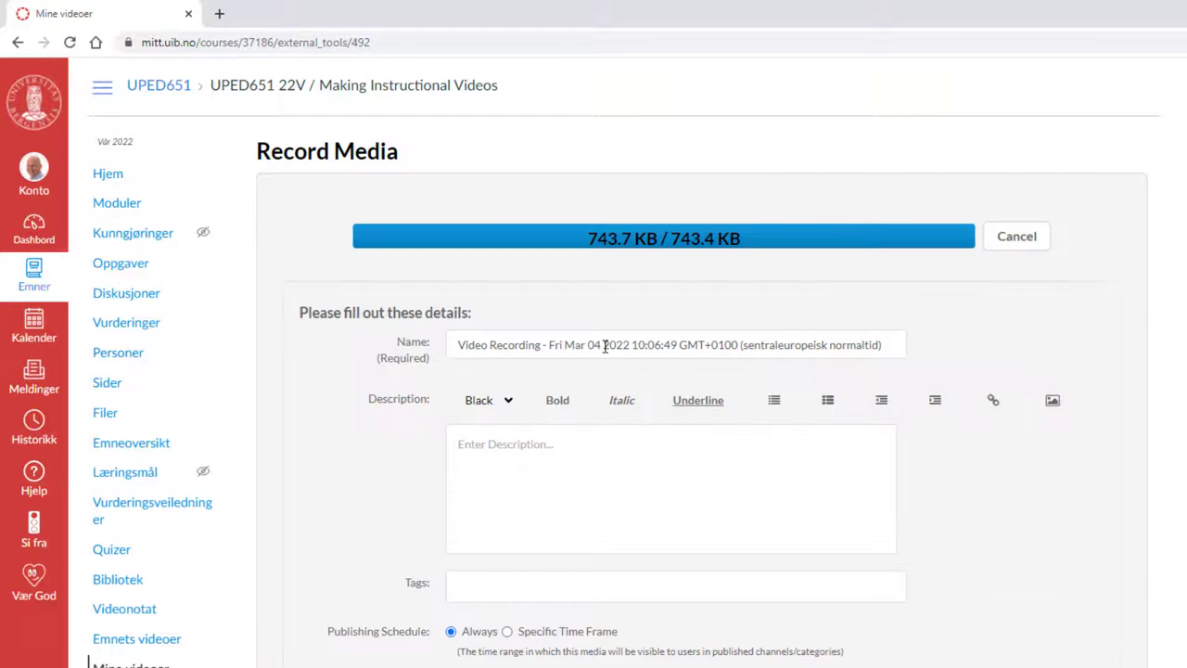
Step: Name the recording Talking head, describe it as "Dette er en demostrasjonsfilm", tag it Demo video, set its status to Published and save
click(605, 346)
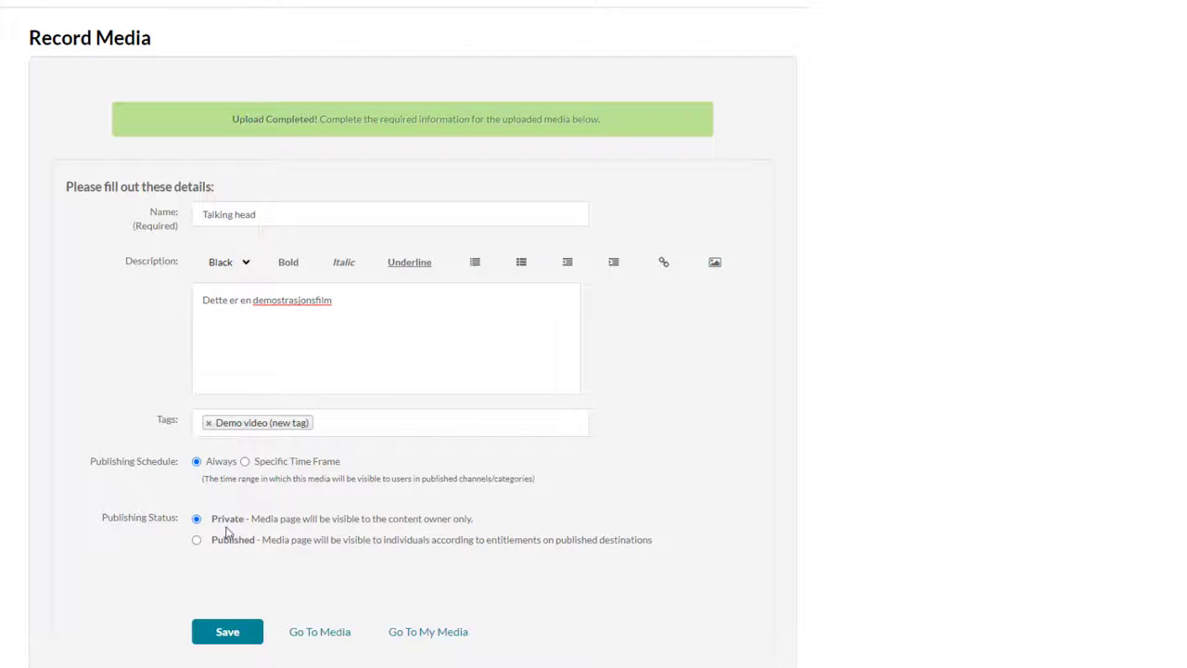
click(197, 540)
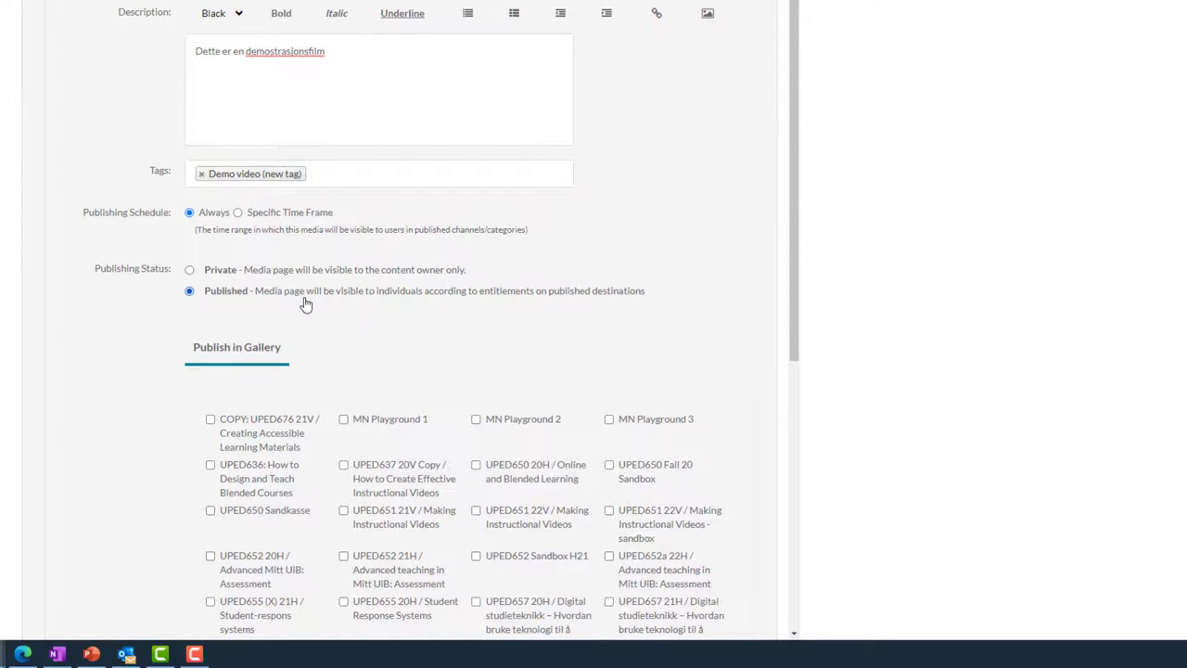
scroll(443, 316, down, 5)
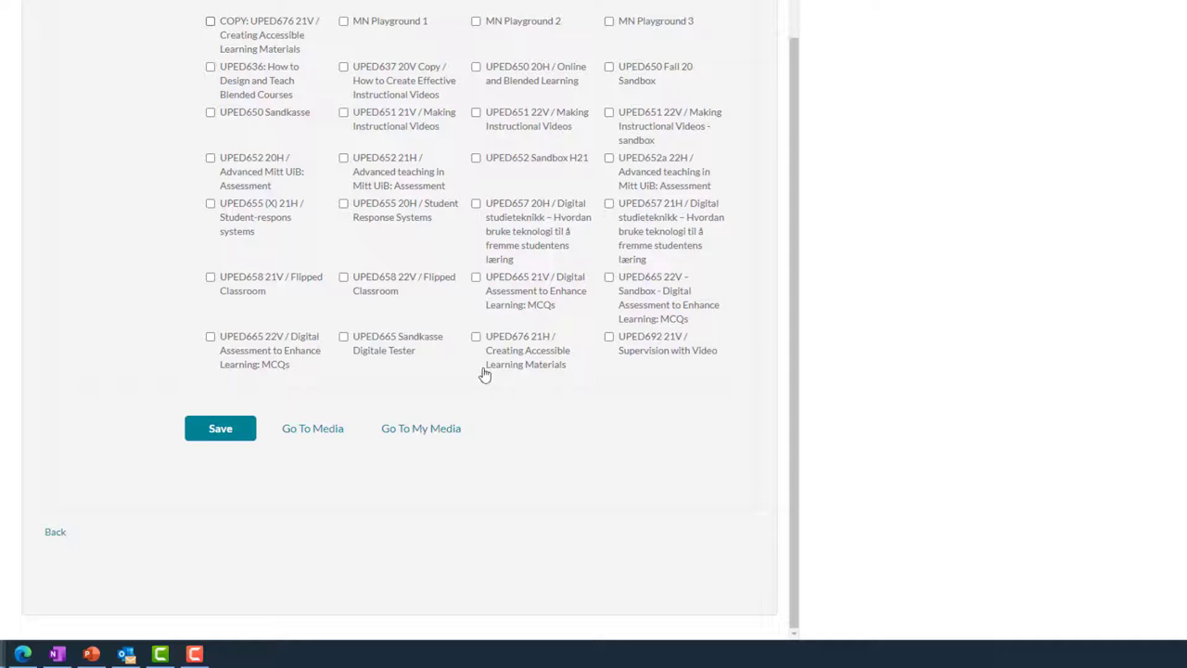
click(240, 432)
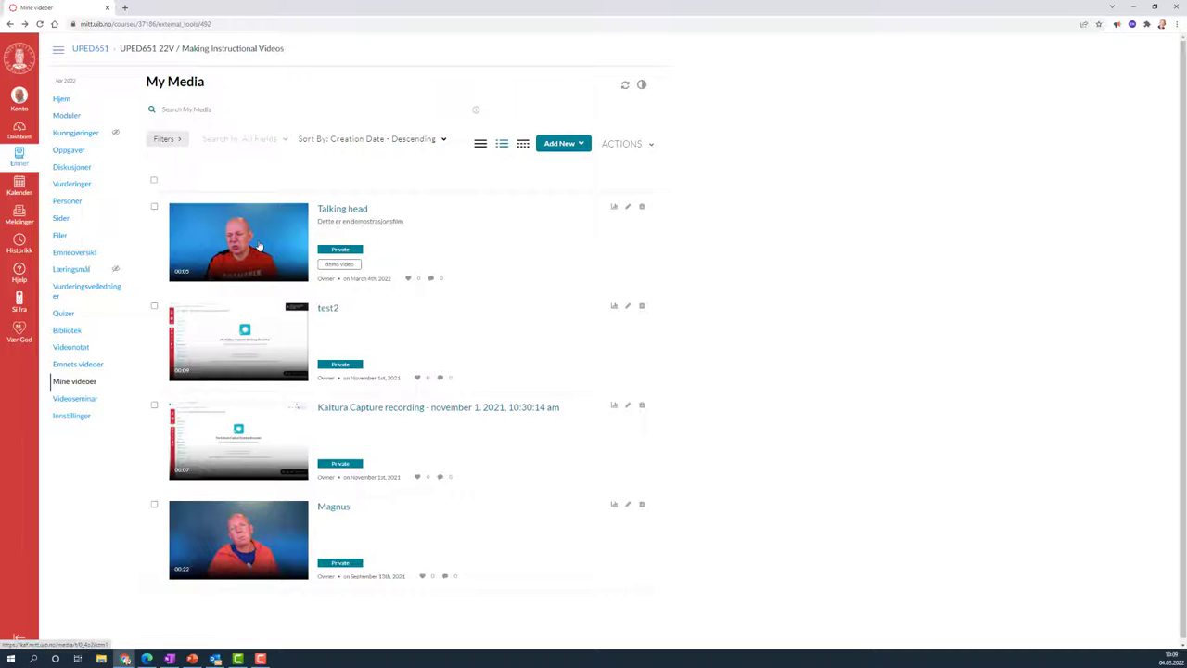
Step: Open the Talking head video's publishing settings from My Media and set its status to Published
click(259, 247)
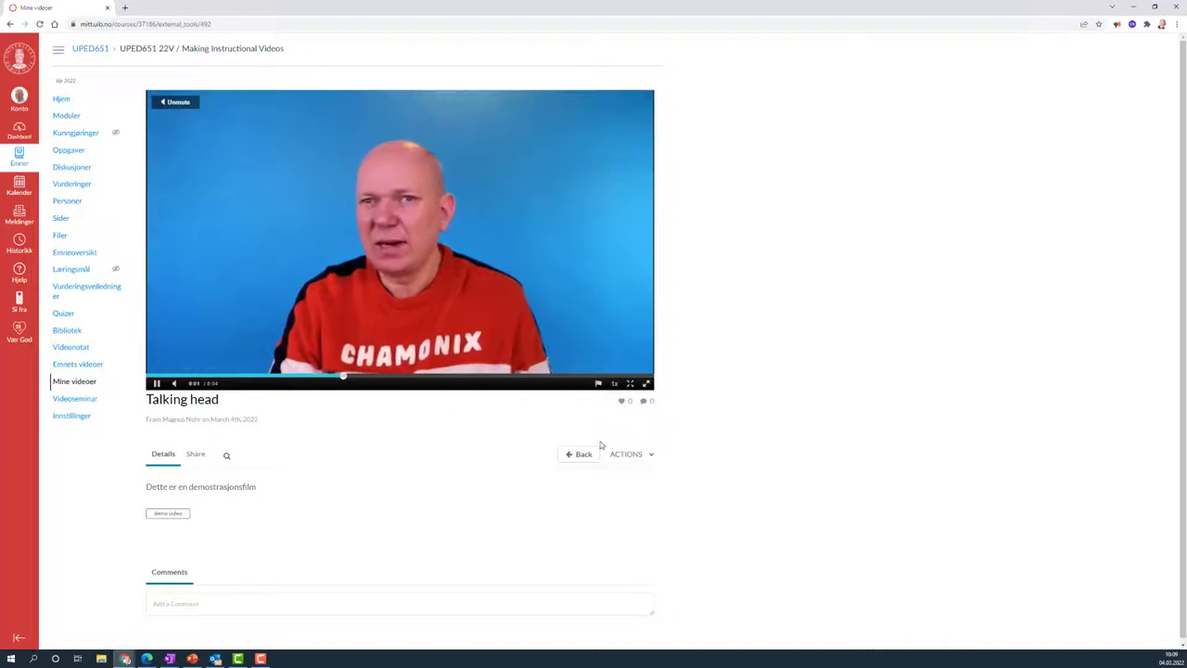
click(649, 454)
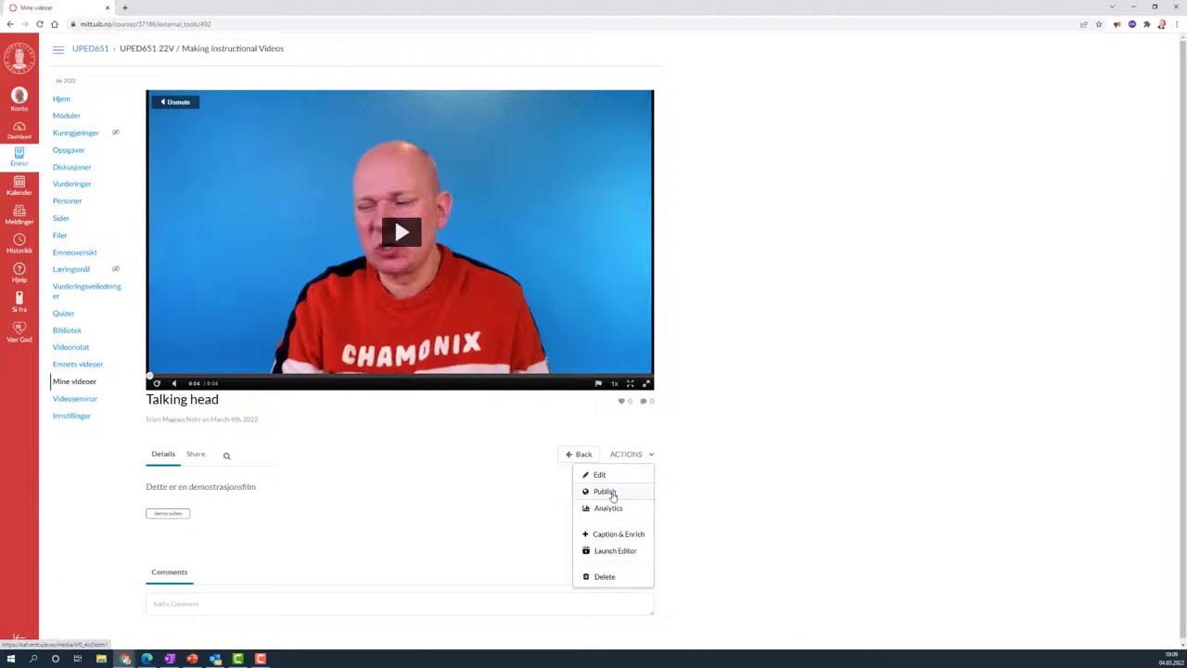
click(605, 491)
click(150, 472)
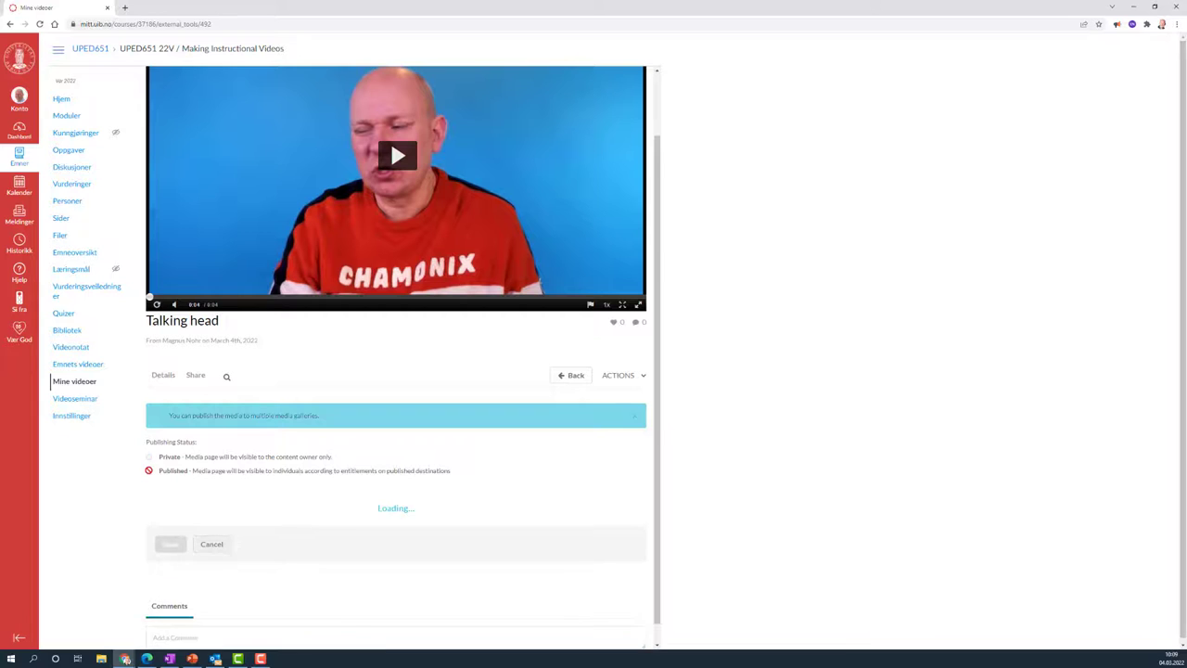
scroll(457, 492, down, 3)
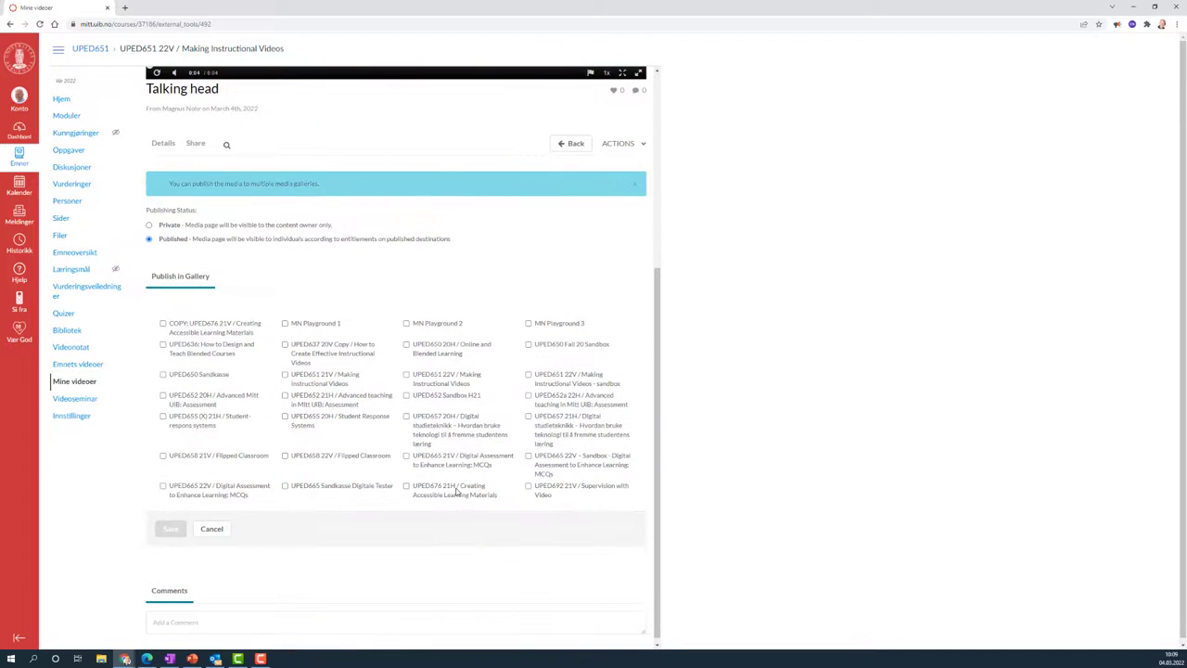
Step: Publish the video in the galleries MN Playground 1, 2 and 3 and UPED651 22V / Making Instructional Videos, and save
click(284, 323)
click(407, 323)
click(529, 324)
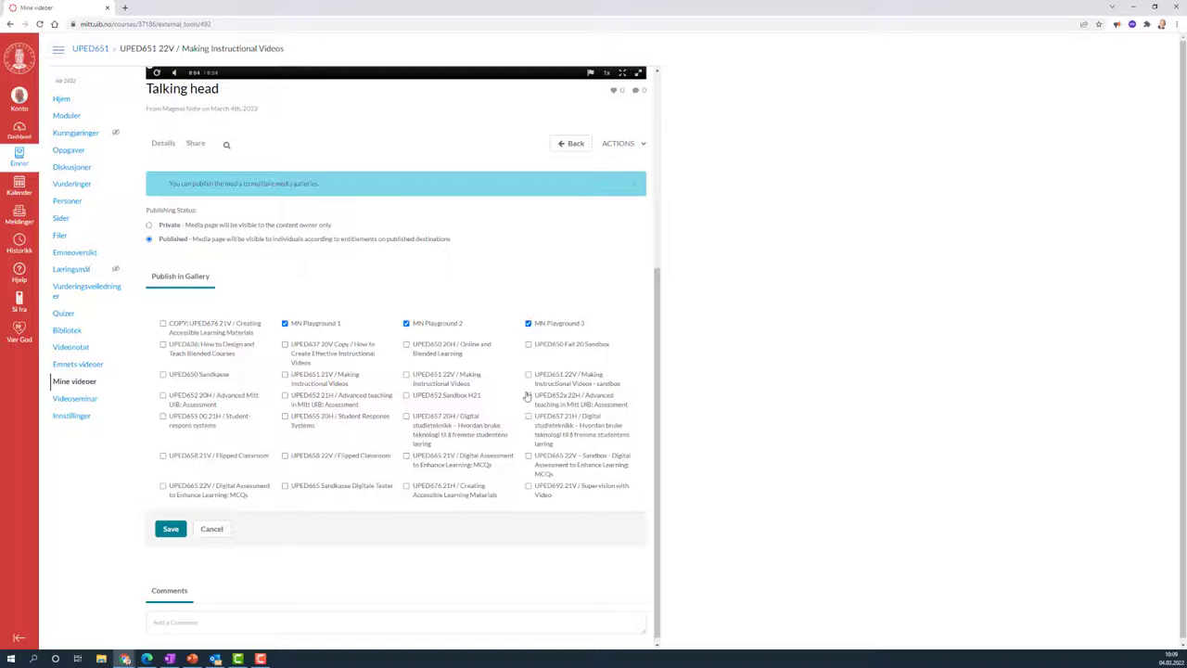
scroll(404, 525, down, 1)
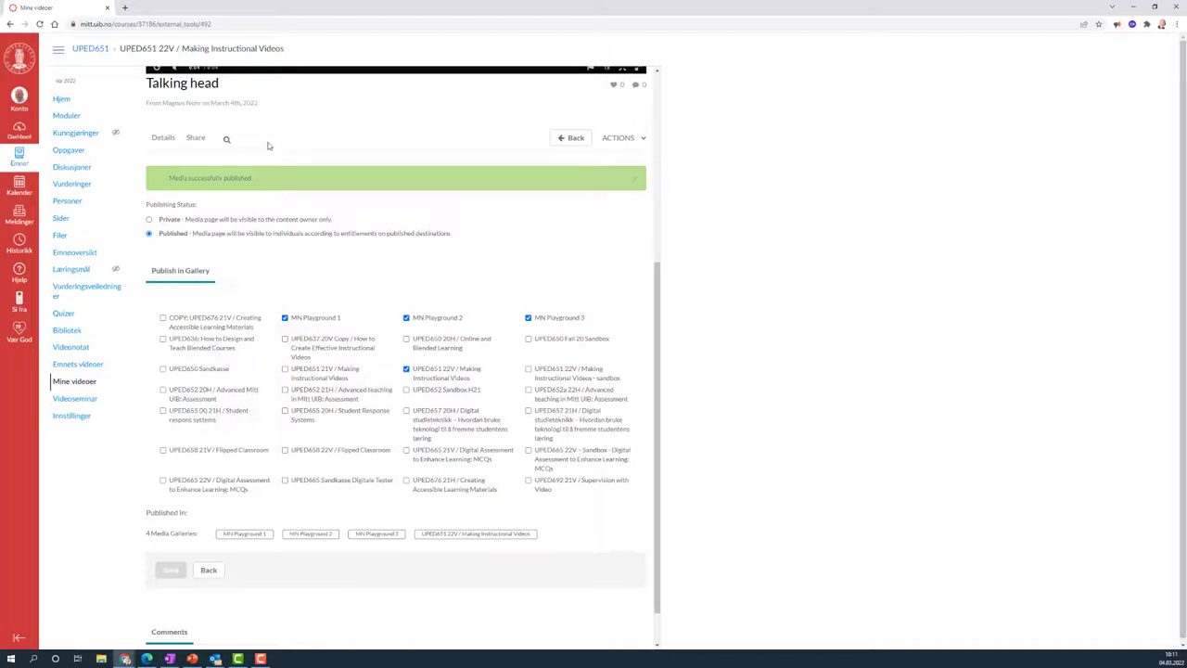
Step: Copy the Talking head video's embed code with the player size set to 608x402
click(197, 139)
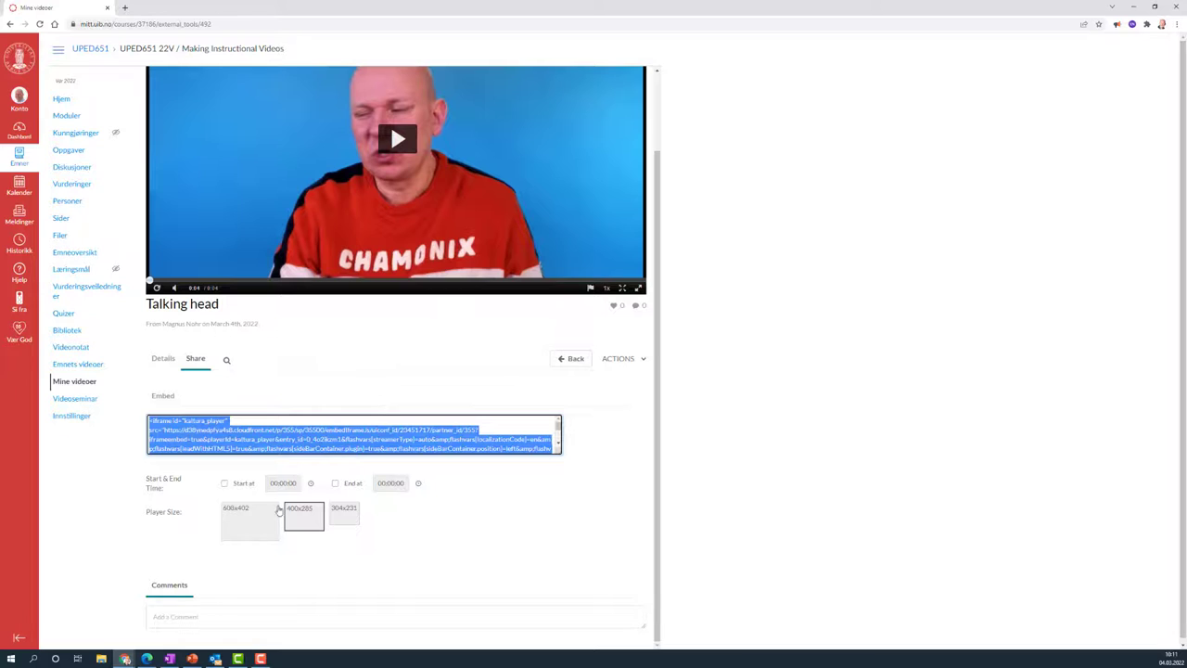
click(262, 515)
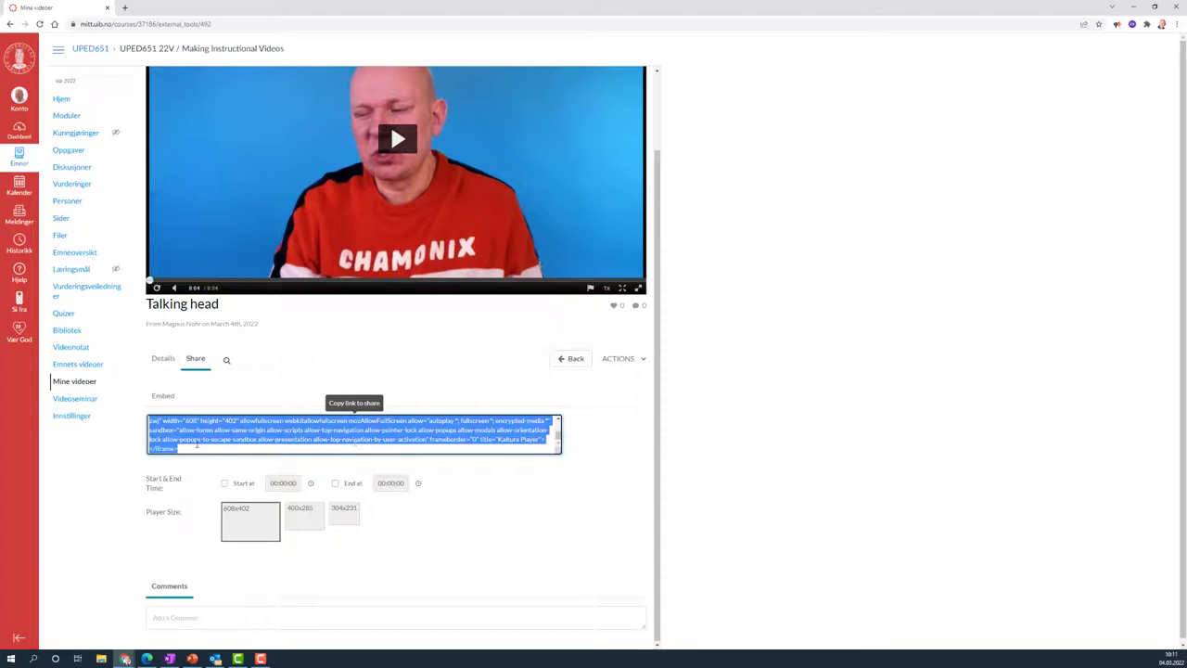
scroll(242, 433, up, 3)
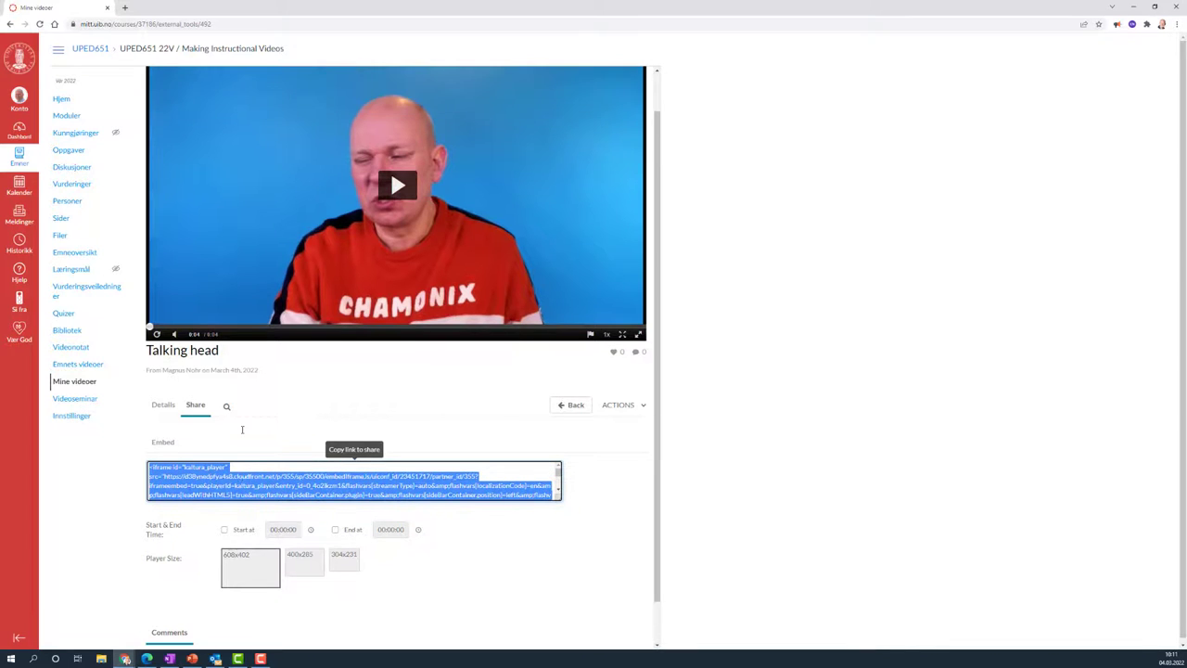
scroll(242, 433, down, 1)
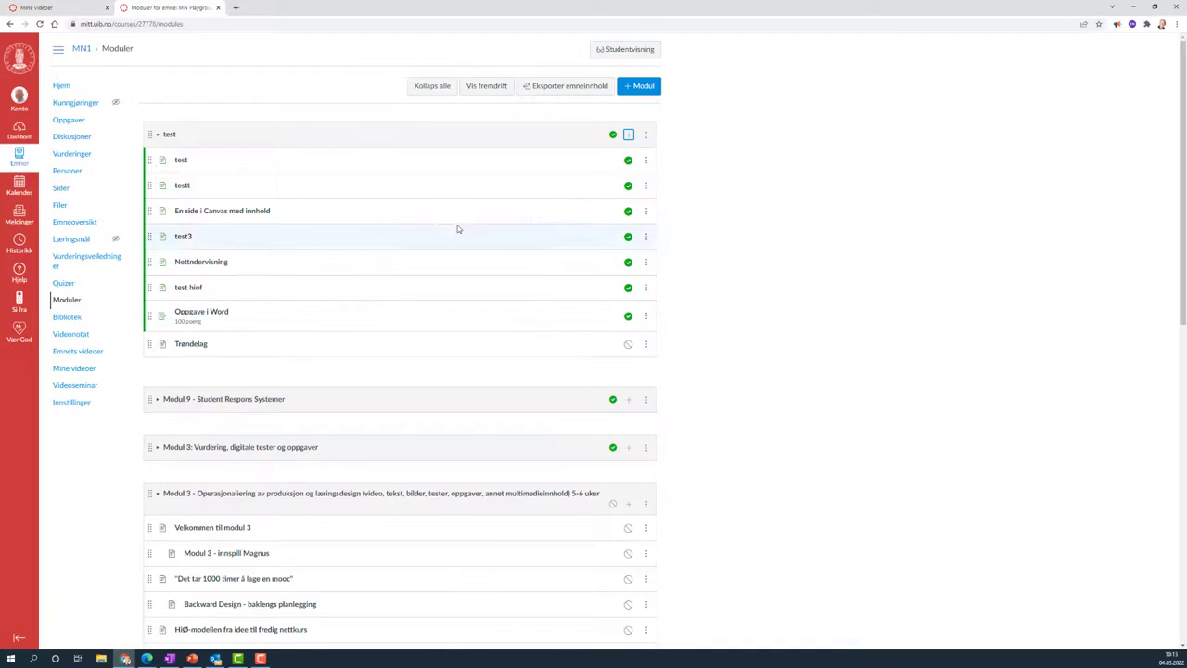
Step: Add a new page named demo to the test module of the MN Playground 1 course
click(629, 134)
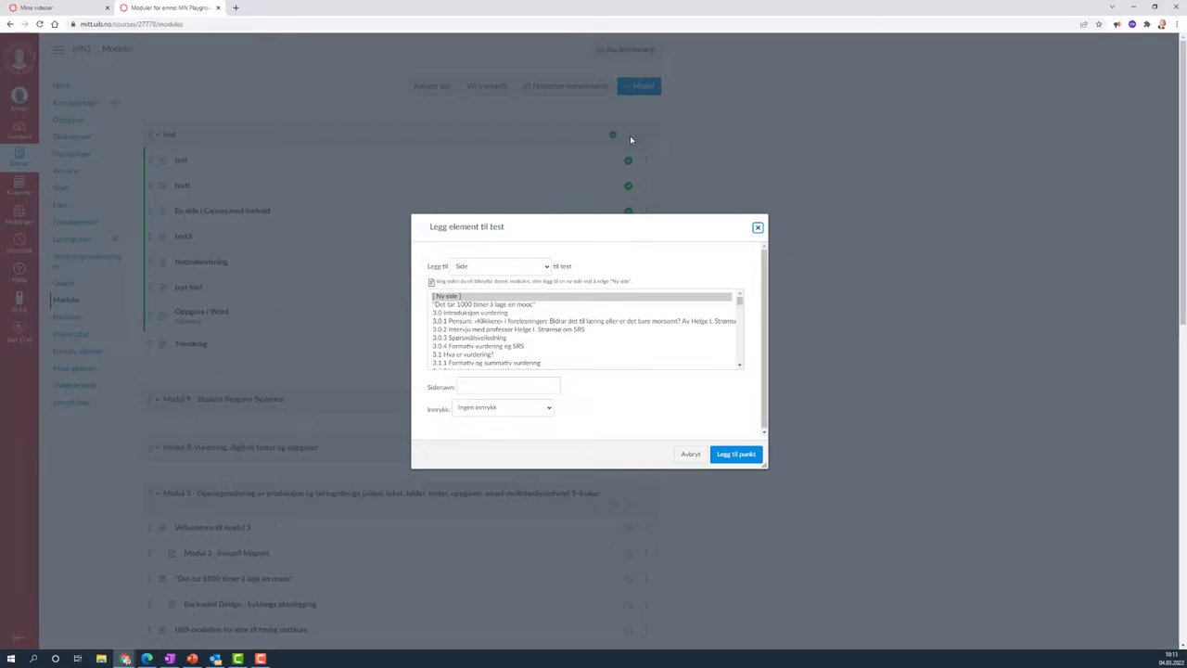
click(483, 386)
text(de)
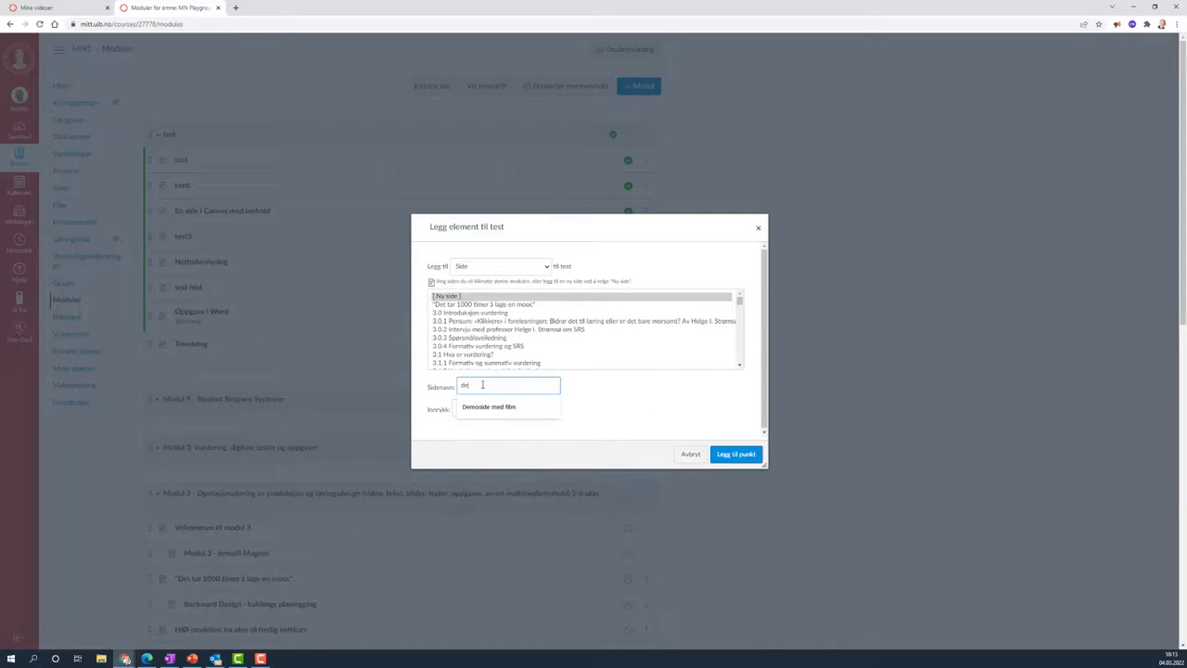
text(mo)
click(737, 454)
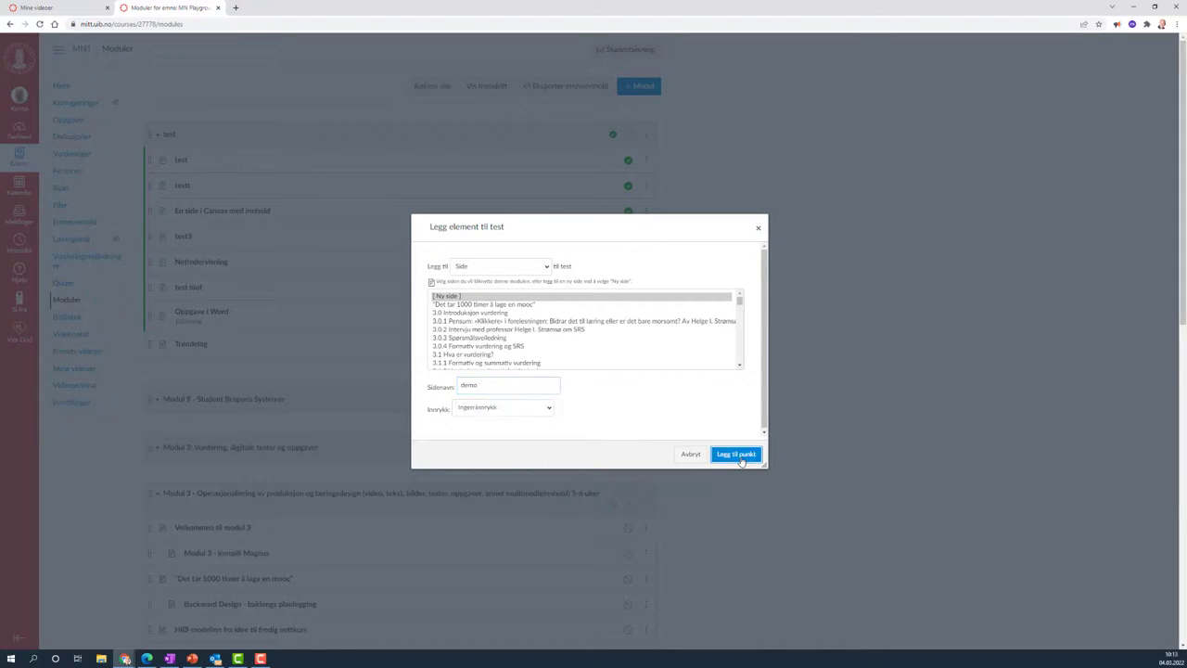
Step: Open the new demo page for editing and enter "skriv tekst" as its body text
click(197, 371)
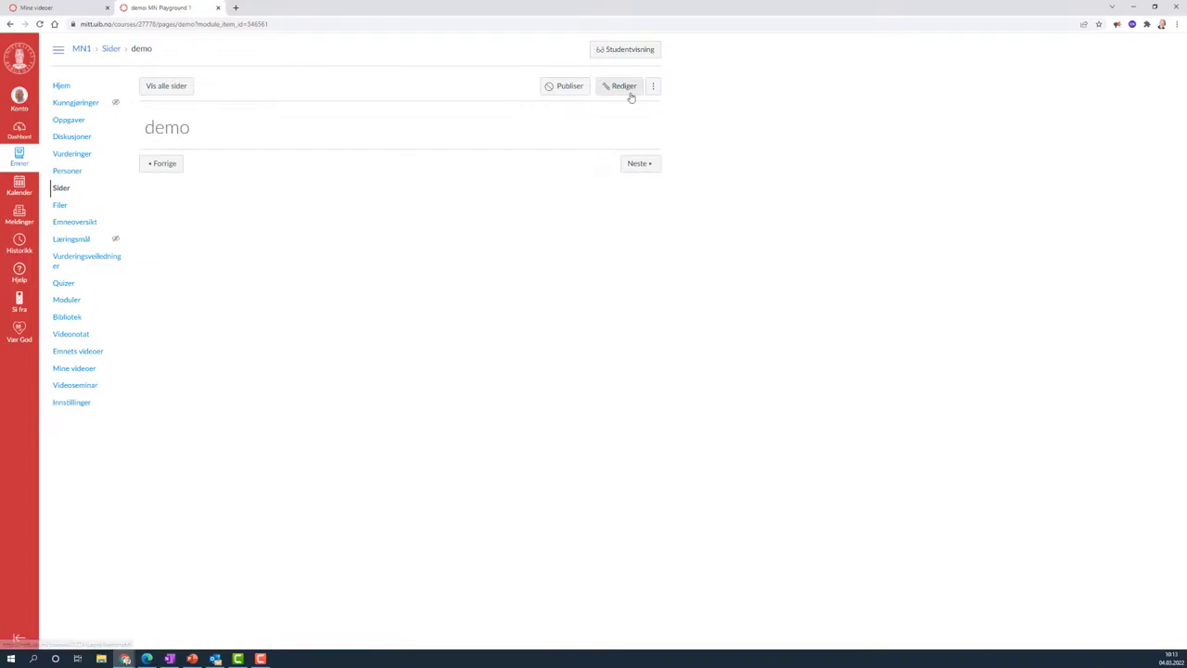
click(624, 90)
click(243, 199)
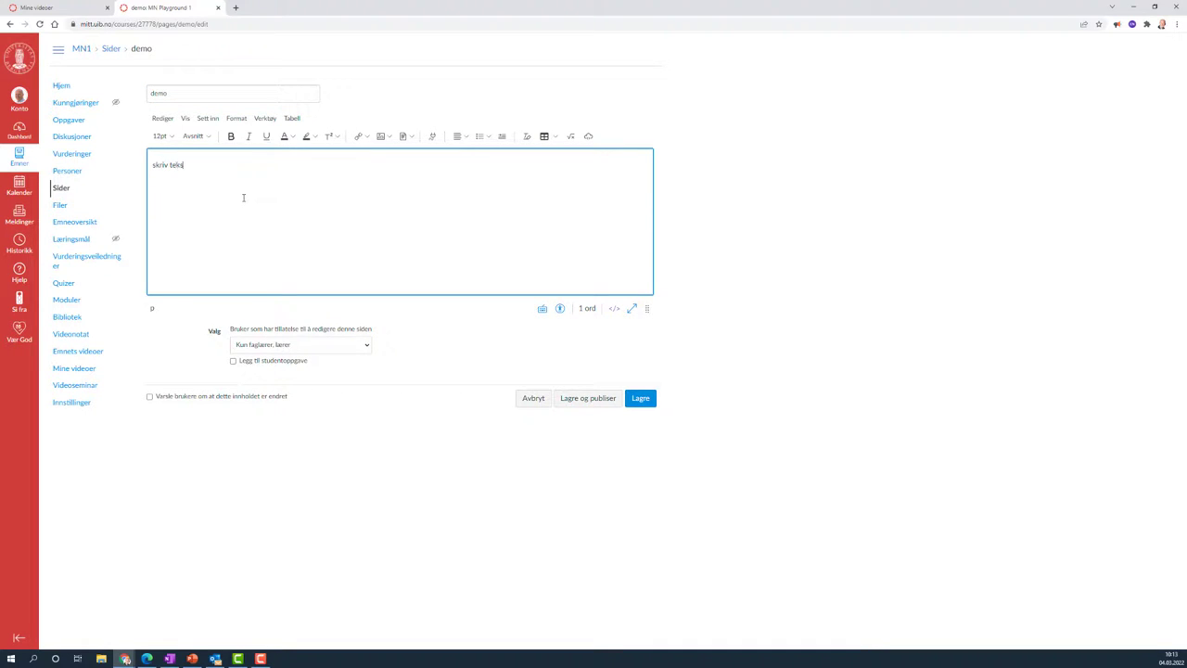
Step: Paste the video's embed code below the text in the page's HTML source, return to the visual editor and save the page
click(614, 310)
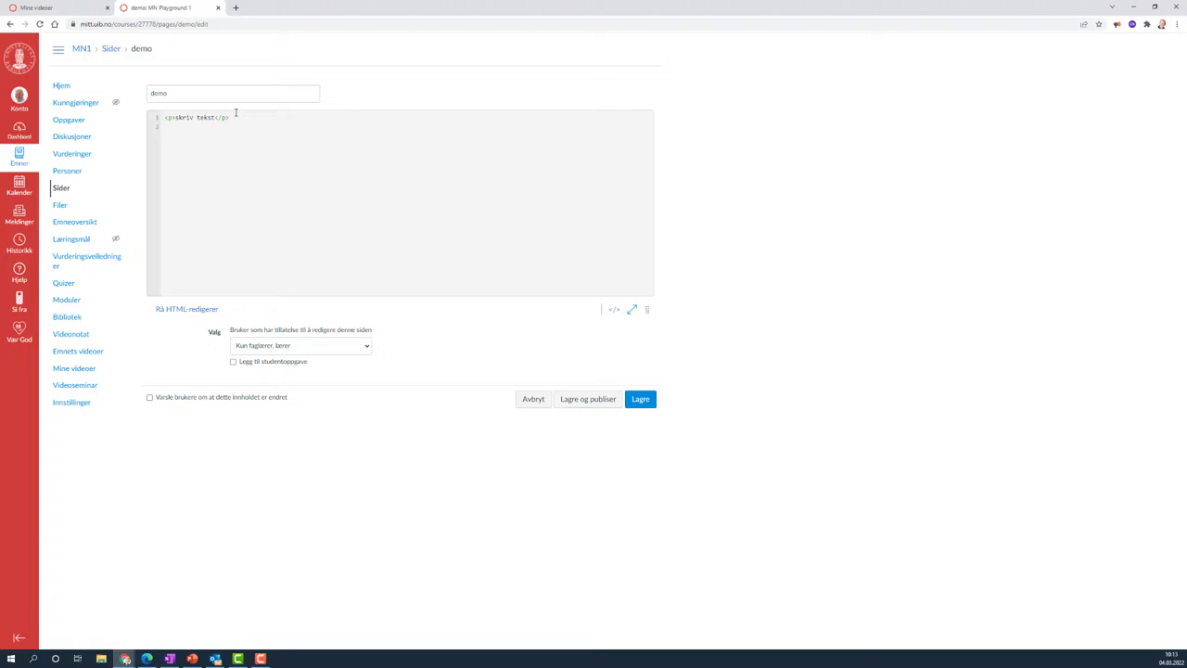
key(ctrl+v)
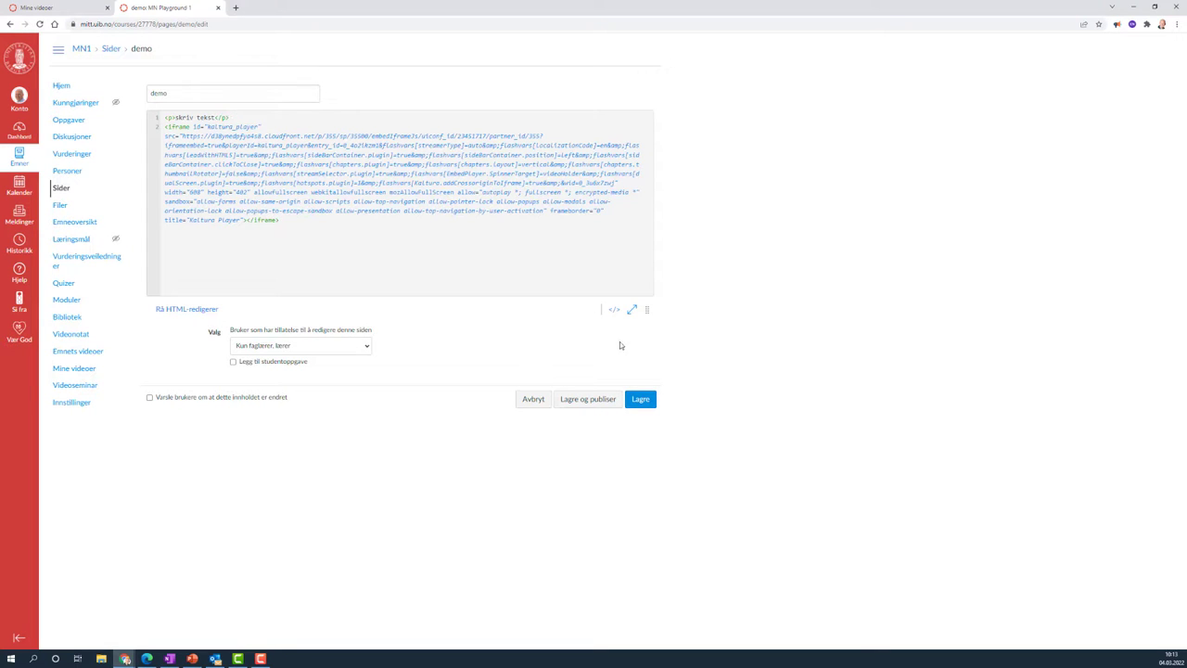
click(614, 309)
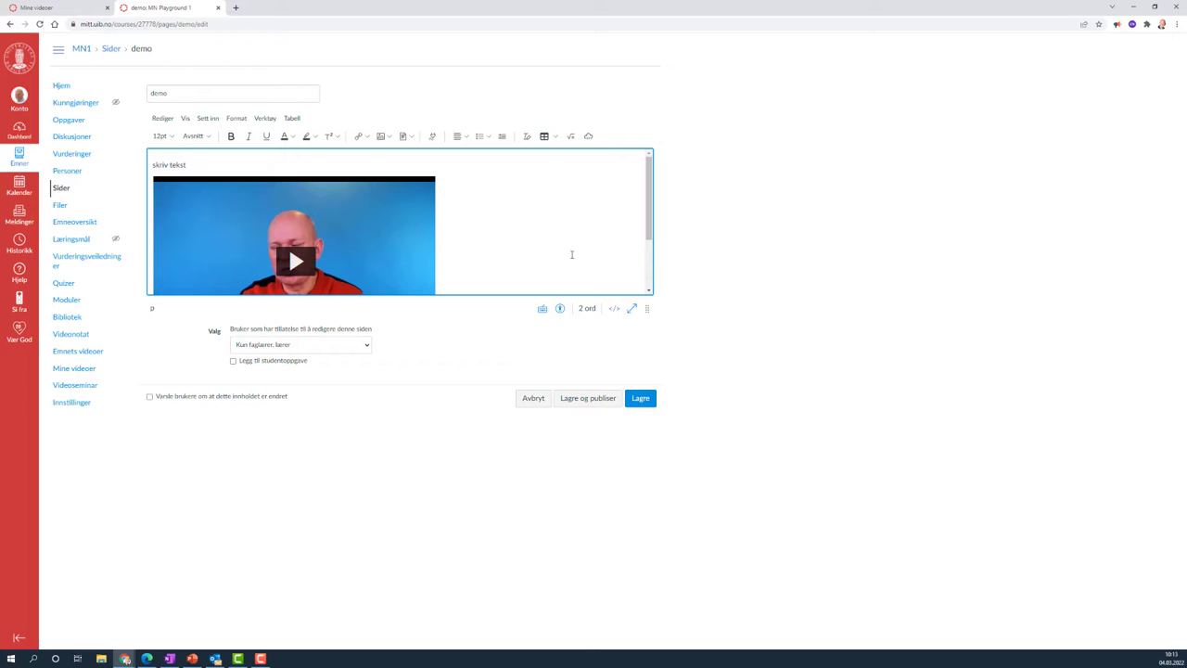
click(650, 402)
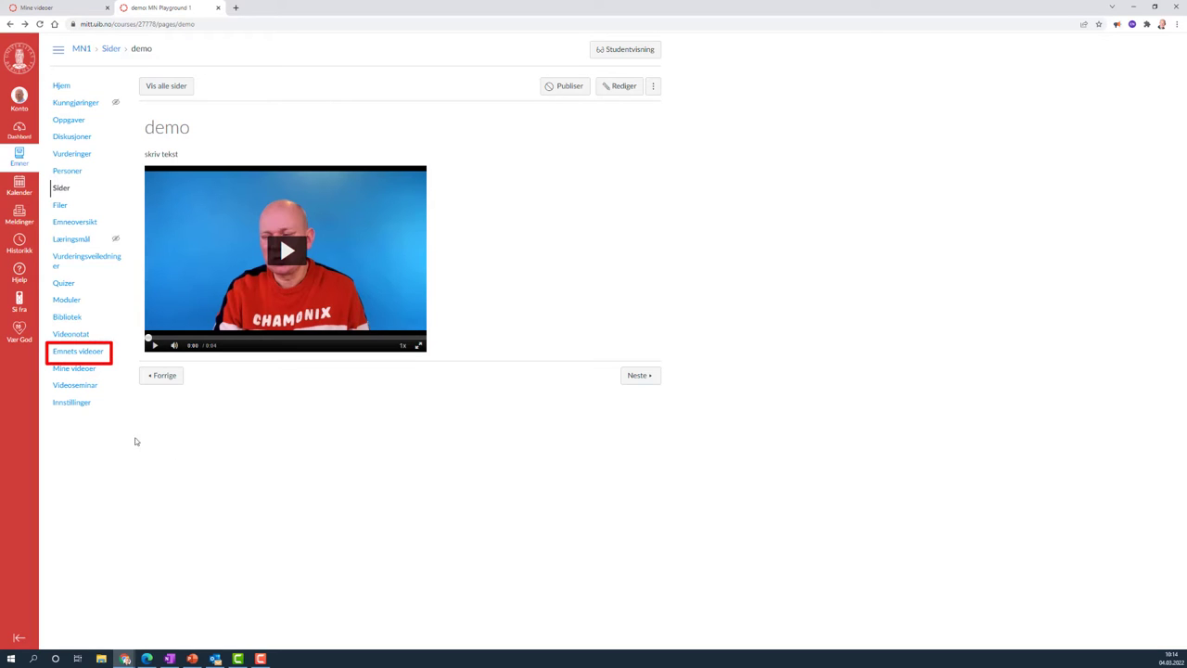
Step: Open the course's video gallery, Emnets videoer
click(85, 358)
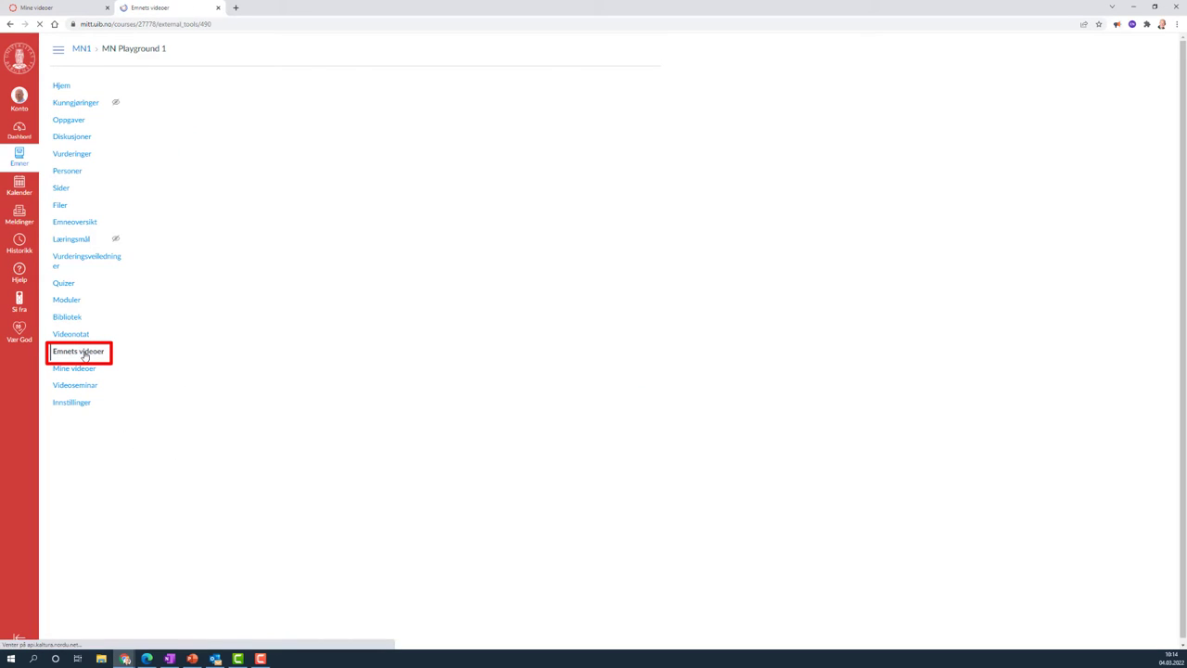